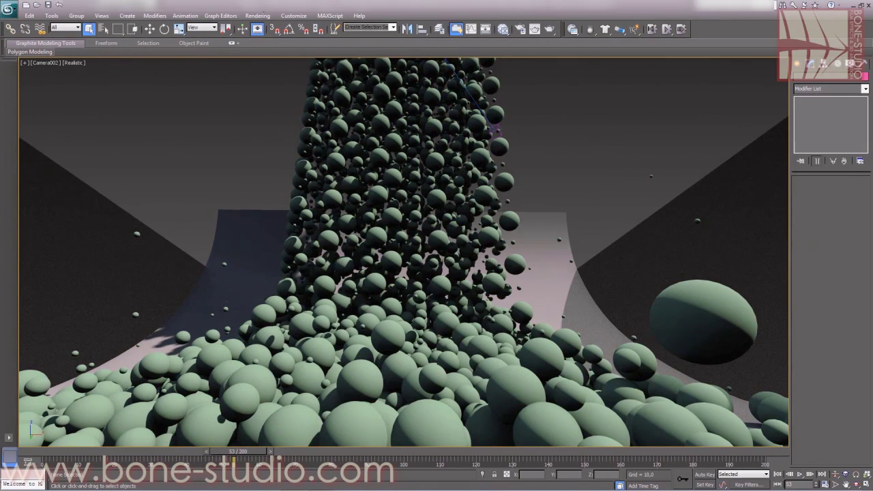
Select Camera002 and enable its Depth of Field multi-pass effect, keeping the Camera002 view maximized
key("F10")
left_click(199, 43)
key("alt+w")
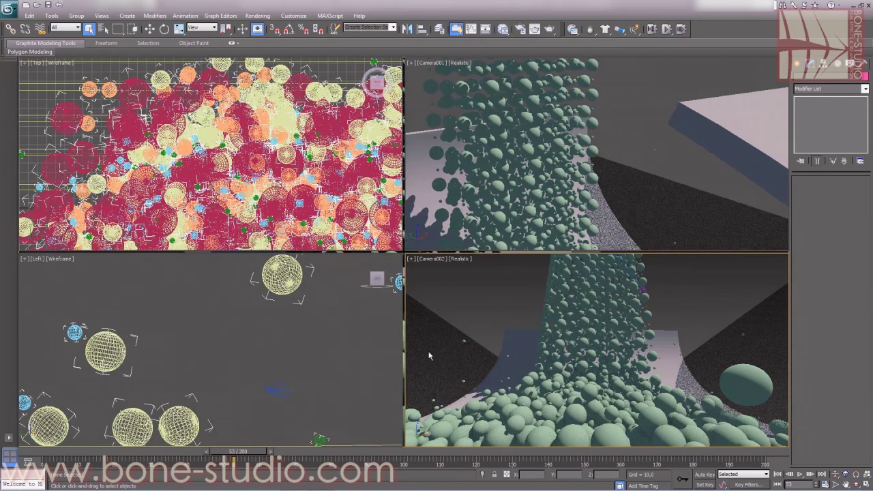
left_click(281, 393)
right_click(469, 282)
key("alt+w")
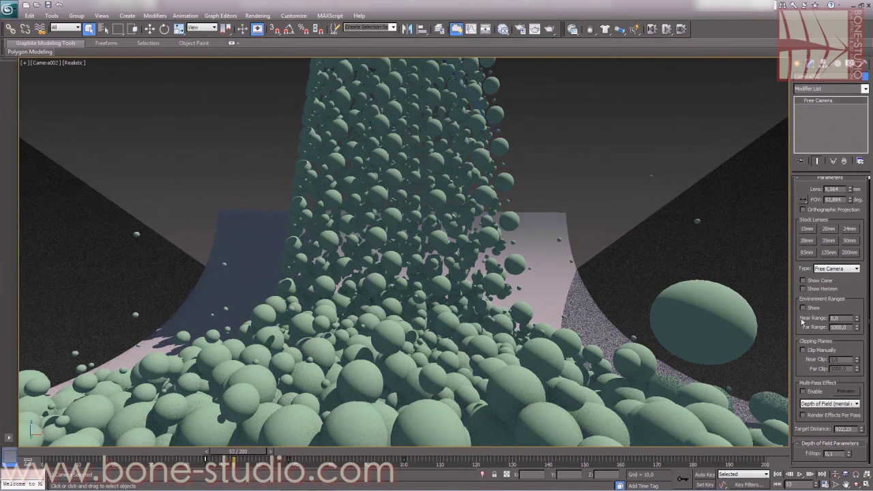
left_click(805, 392)
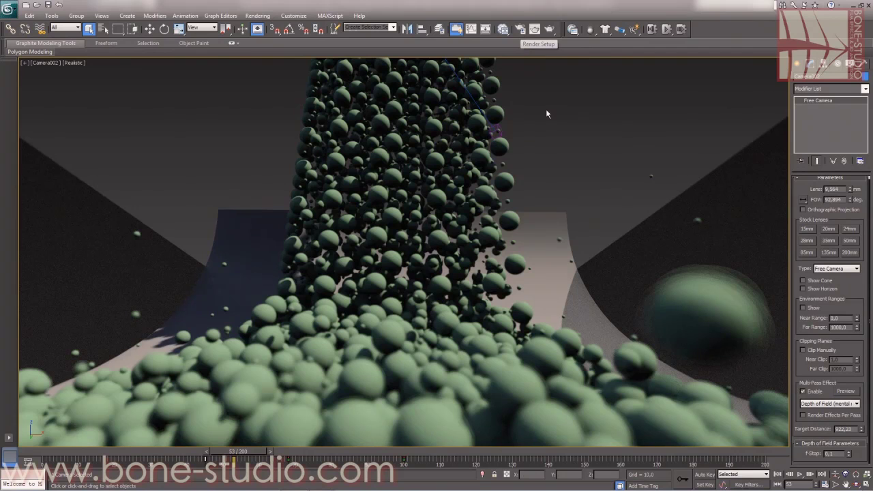
Review the iray render settings, test-render the Camera002 view, and cancel the render and close its frame
left_click(521, 30)
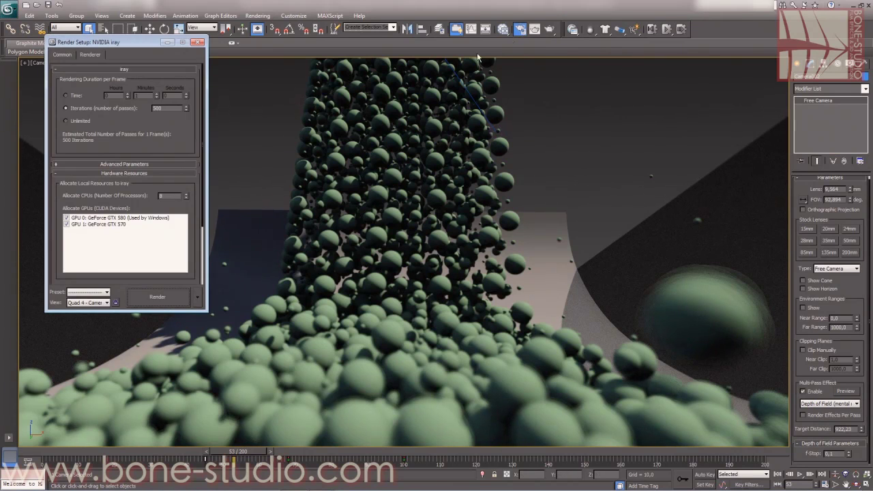
scroll(130, 129, "down", 1)
scroll(131, 105, "down", 2)
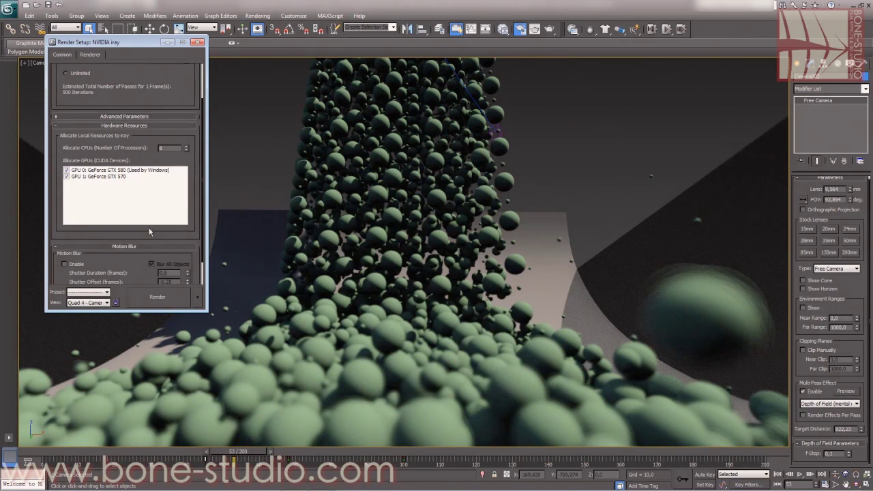
scroll(136, 145, "up", 3)
left_click(182, 300)
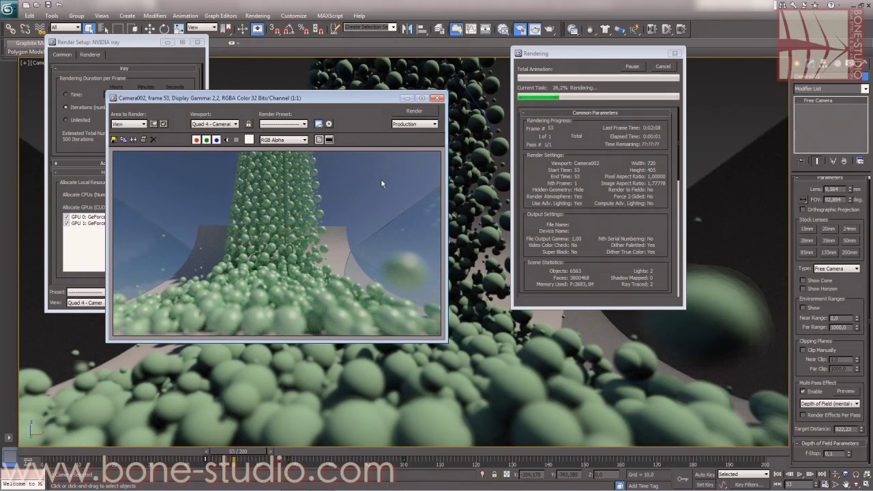
left_click(665, 67)
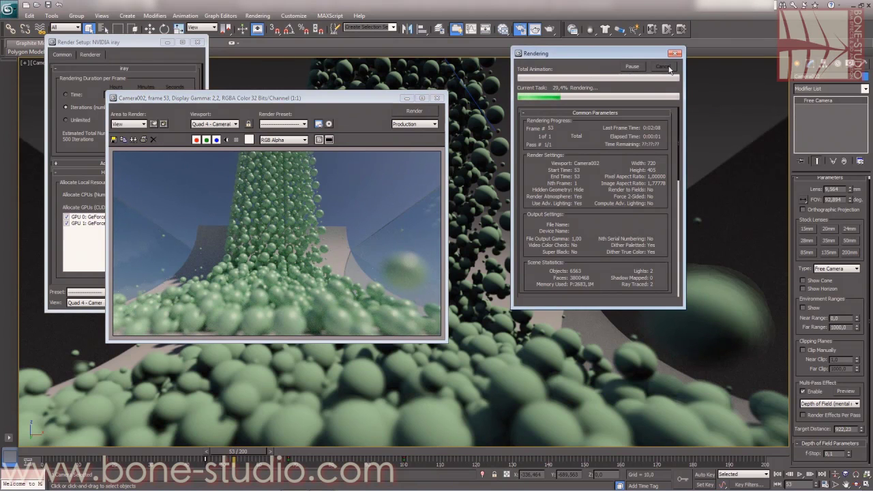
left_click(437, 97)
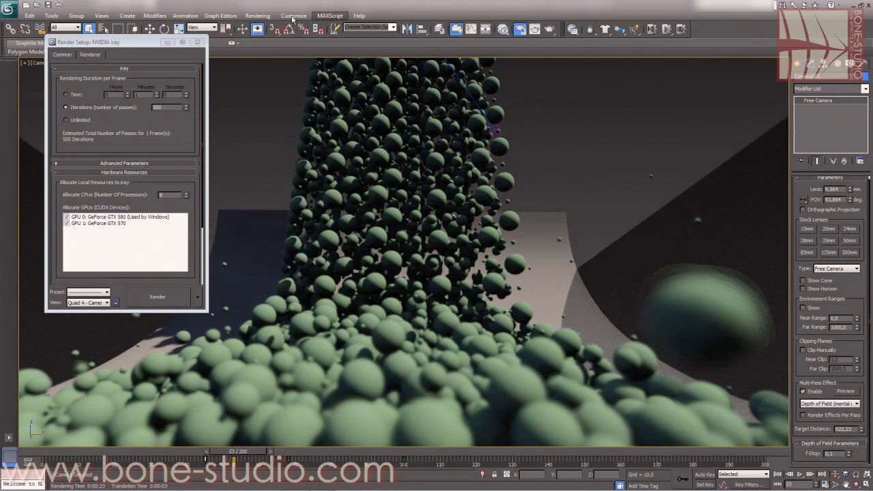
Open the saved renders no_mb_DOF_no_sss_1_10.tif and mray_no_mb_DOF_no_sss_2_18.tif side by side for viewing
left_click(294, 15)
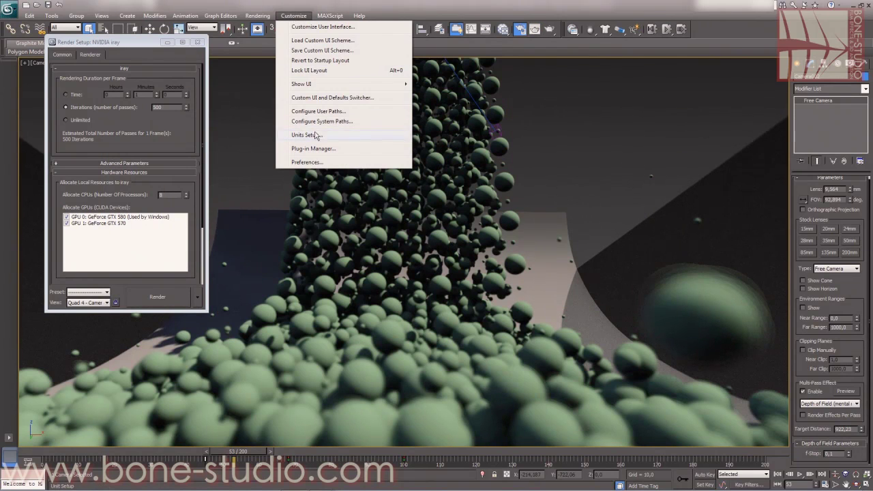
mouse_move(260, 15)
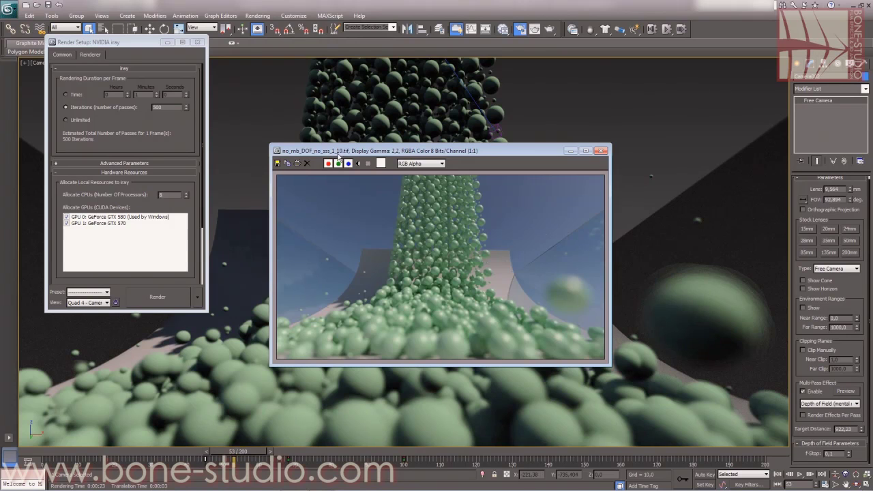
left_click_drag(335, 154, 499, 137)
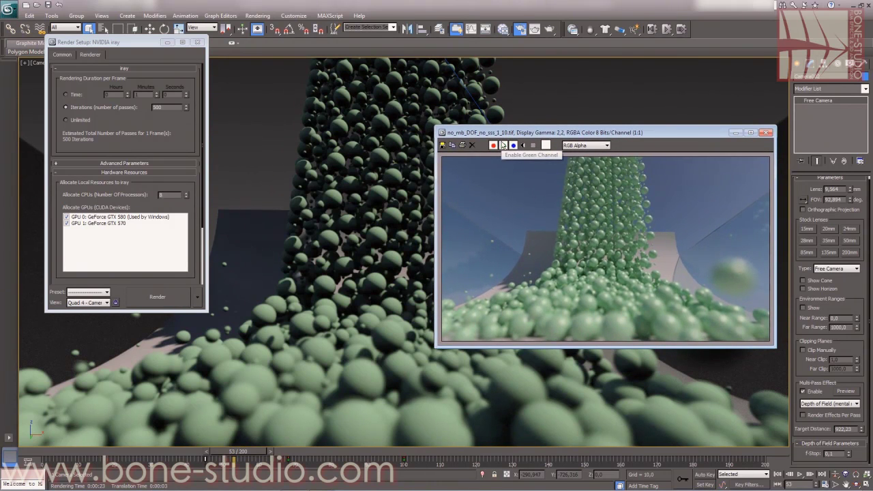
left_click(257, 15)
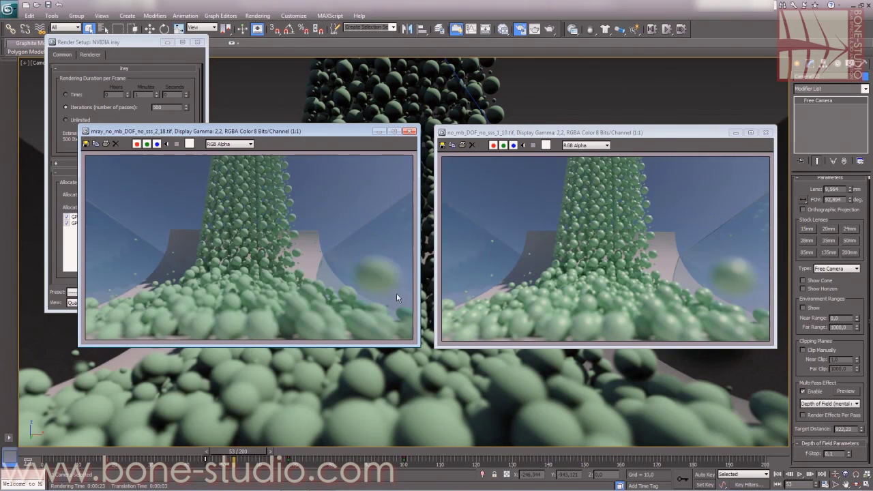
Compare the depth-of-field blur on the large foreground sphere in both images up close, and close both images
scroll(398, 293, "up", 2)
scroll(390, 288, "down", 1)
scroll(738, 272, "up", 2)
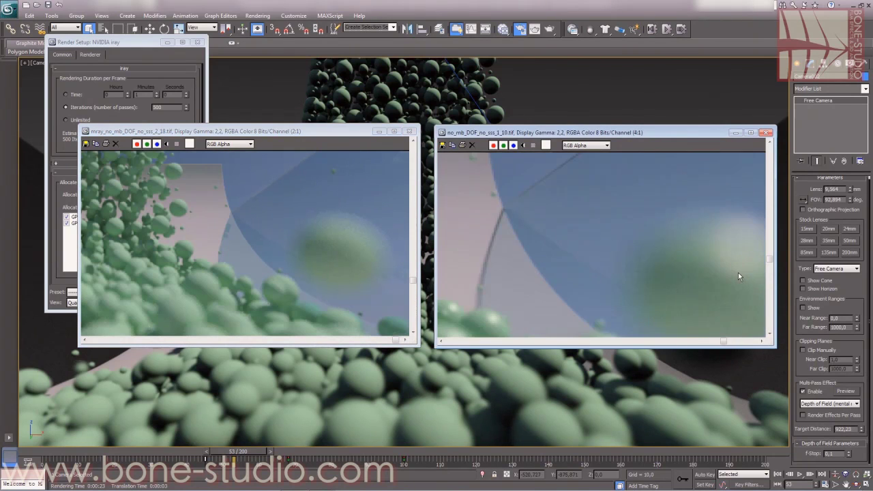
middle_click_drag(660, 241, 656, 238)
middle_click_drag(258, 242, 239, 239)
middle_click_drag(584, 277, 653, 246)
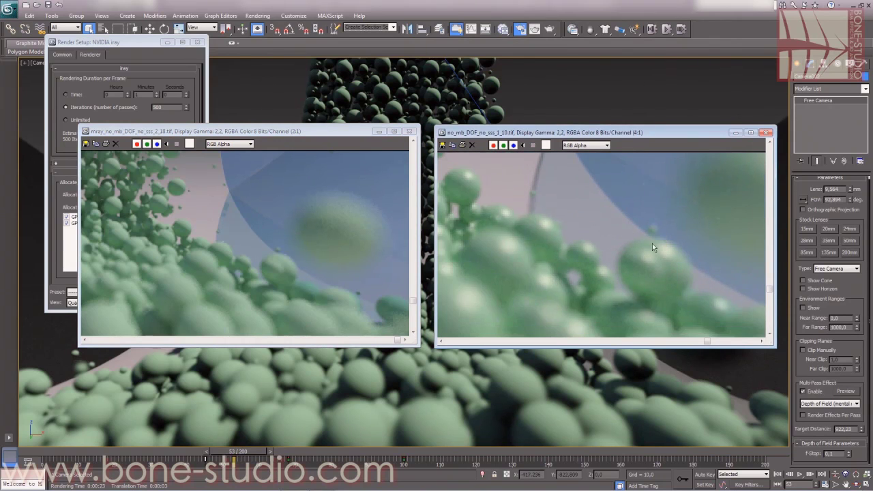
scroll(666, 251, "down", 1)
middle_click_drag(589, 215, 572, 238)
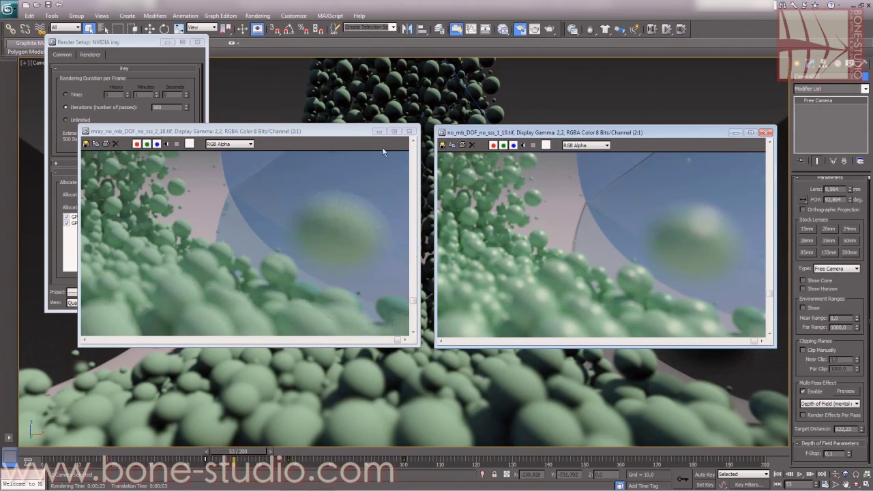
left_click(410, 131)
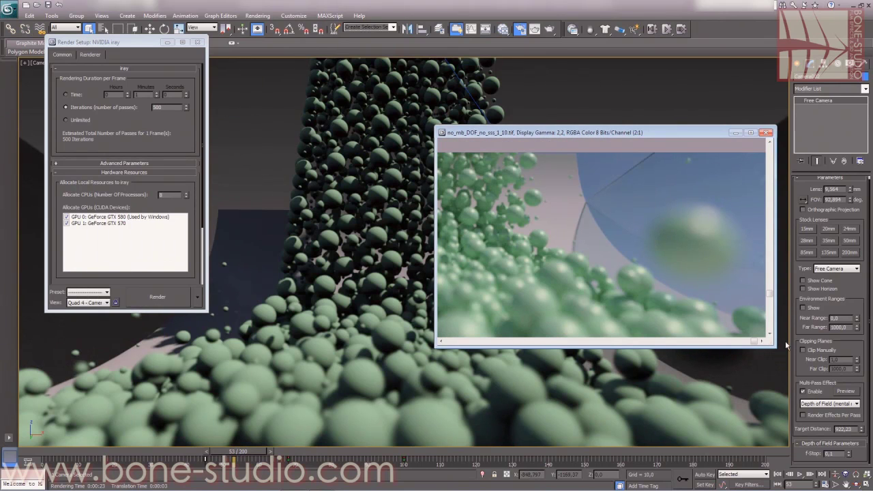
left_click(766, 133)
Disable the camera's multi-pass effect, and render the view with iray motion blur enabled
left_click(806, 392)
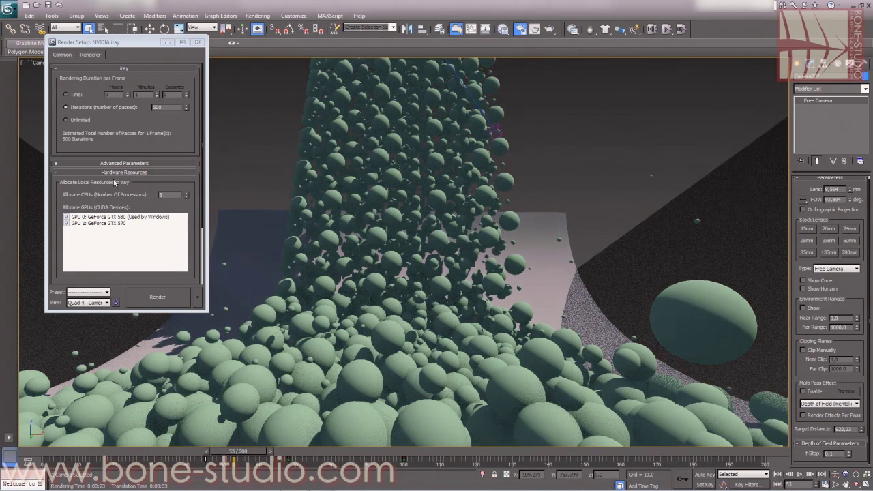
scroll(113, 194, "down", 3)
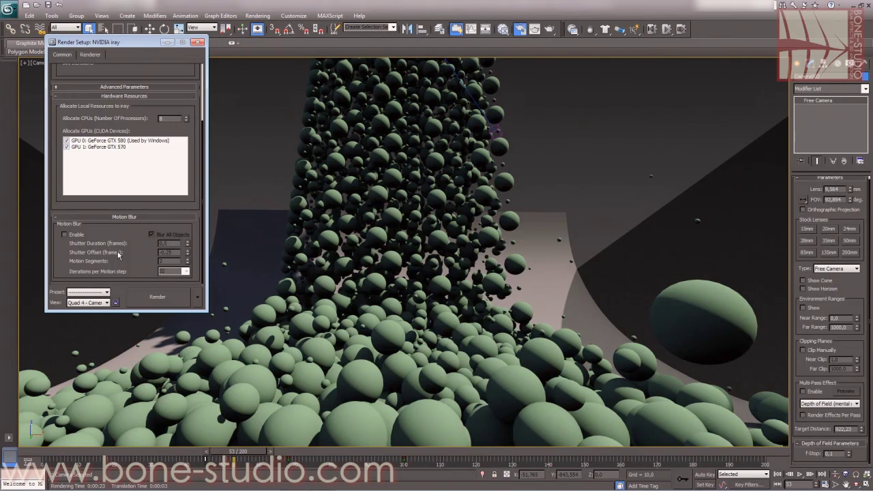
left_click(78, 236)
left_click(158, 297)
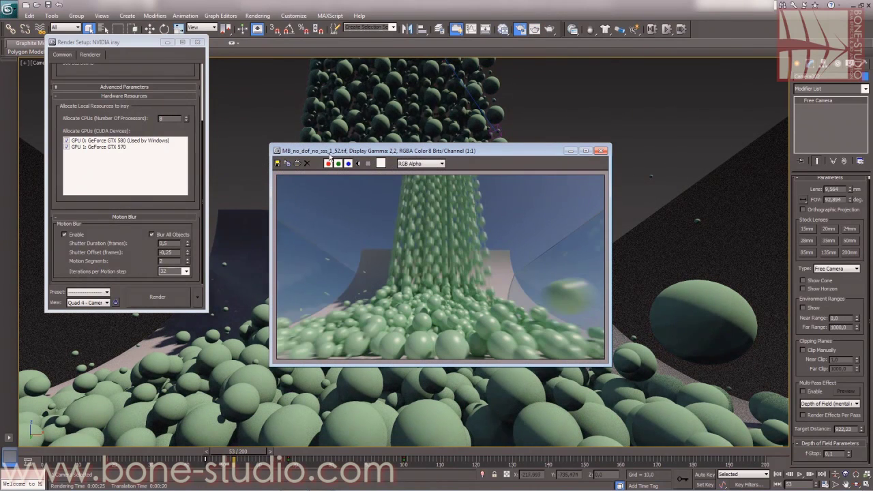
Open MB_no_dof_no_sss_1_52.tif and mray_MB_no_dof_no_sss_3_03.tif and arrange them side by side
left_click_drag(348, 154, 493, 114)
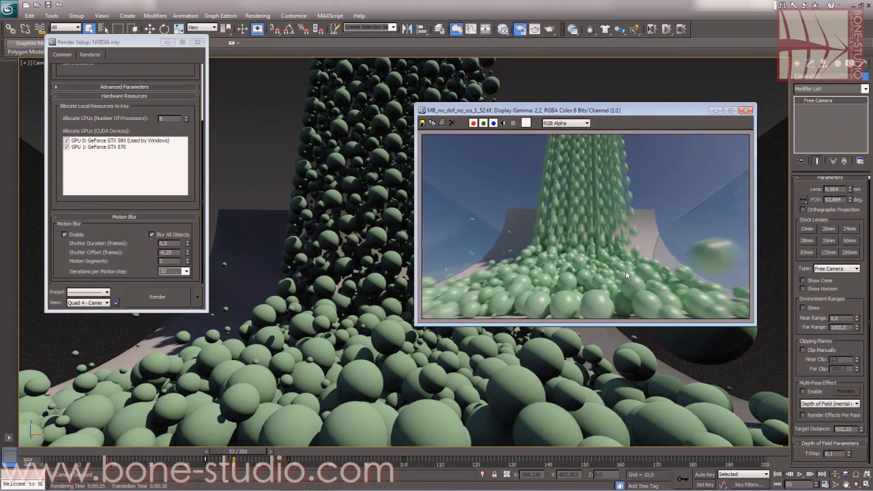
left_click(257, 15)
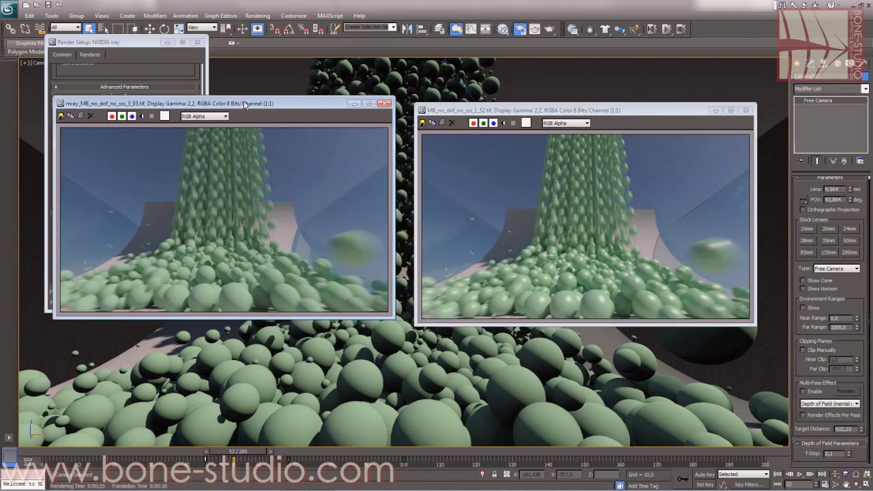
left_click_drag(246, 104, 264, 110)
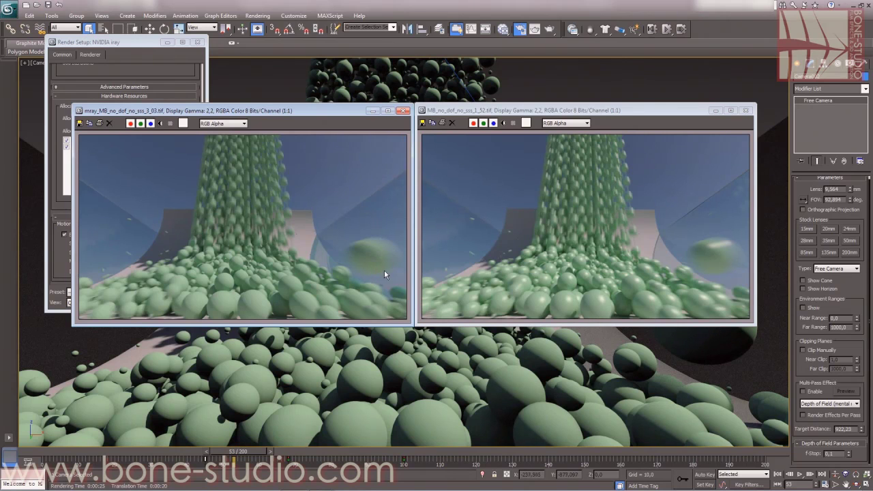
Compare the motion blur on the large flying sphere and the falling spheres in both images at 2:1 and 1:1
scroll(384, 269, "up", 1)
left_click(725, 261)
scroll(724, 261, "up", 1)
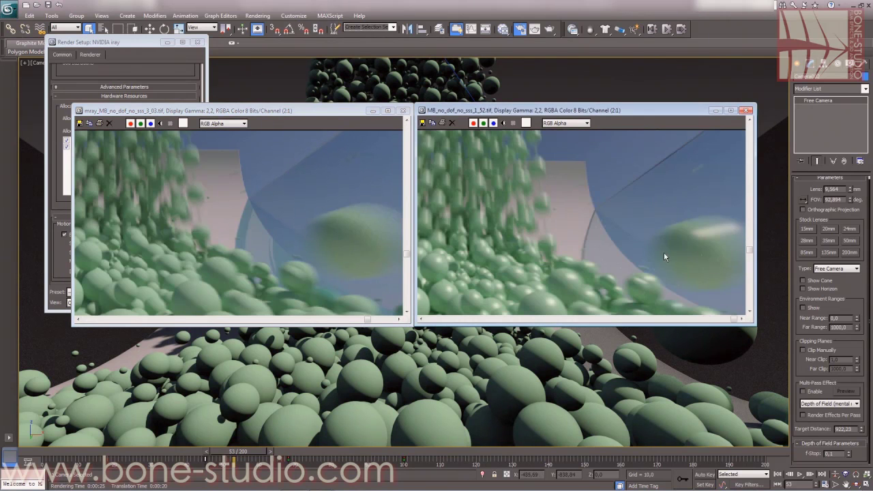
middle_click_drag(719, 263, 680, 253)
middle_click_drag(360, 244, 335, 245)
left_click(597, 255)
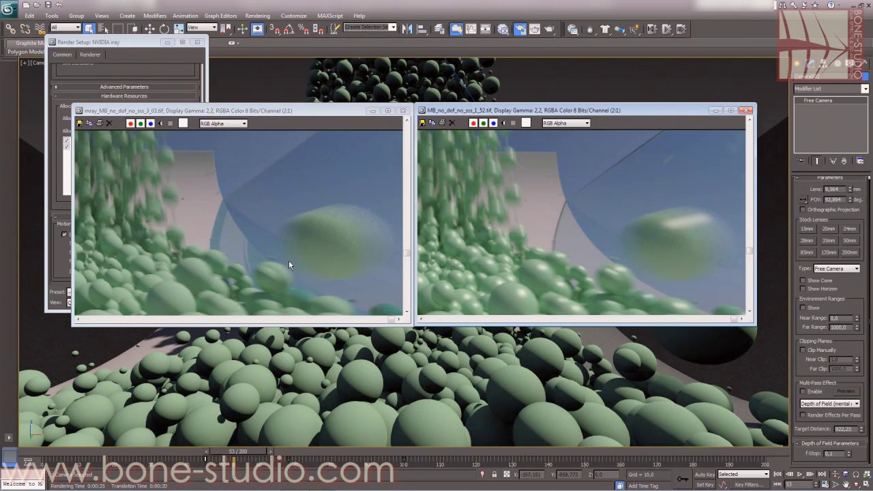
left_click(288, 259)
scroll(289, 260, "down", 1)
left_click(567, 253)
scroll(566, 253, "down", 1)
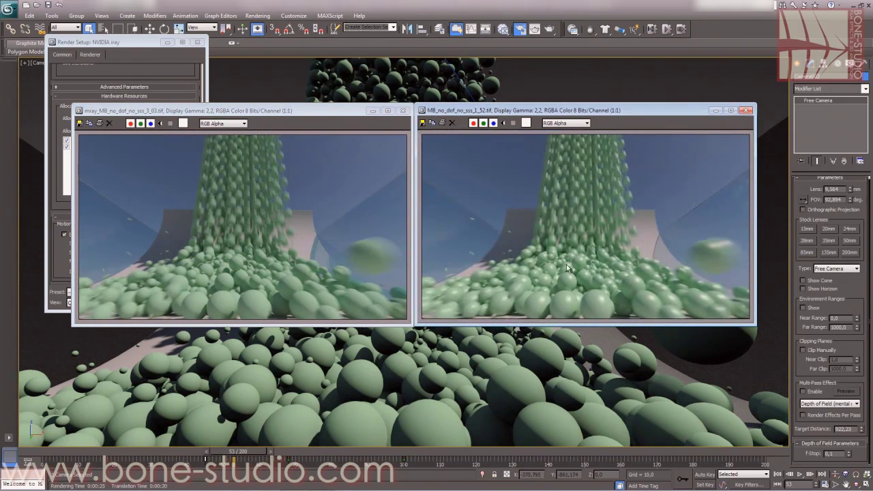
Close both motion-blur comparison images
left_click(337, 230)
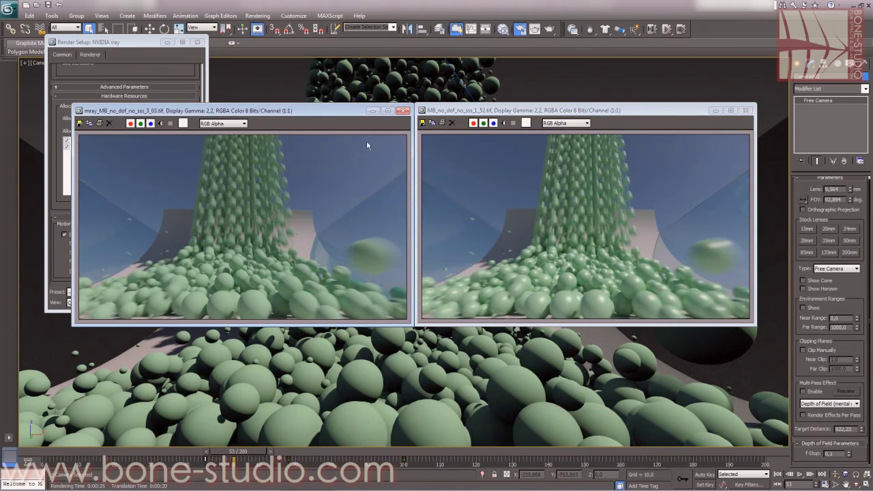
left_click(404, 111)
left_click(654, 111)
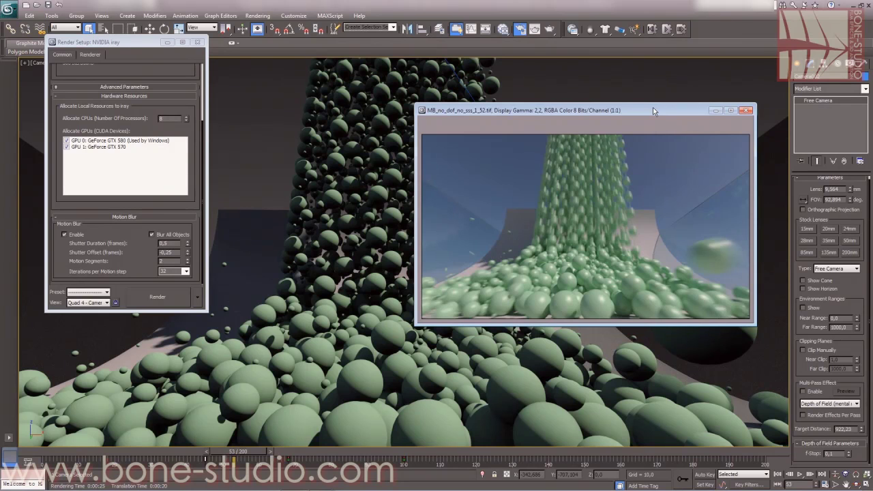
left_click(747, 110)
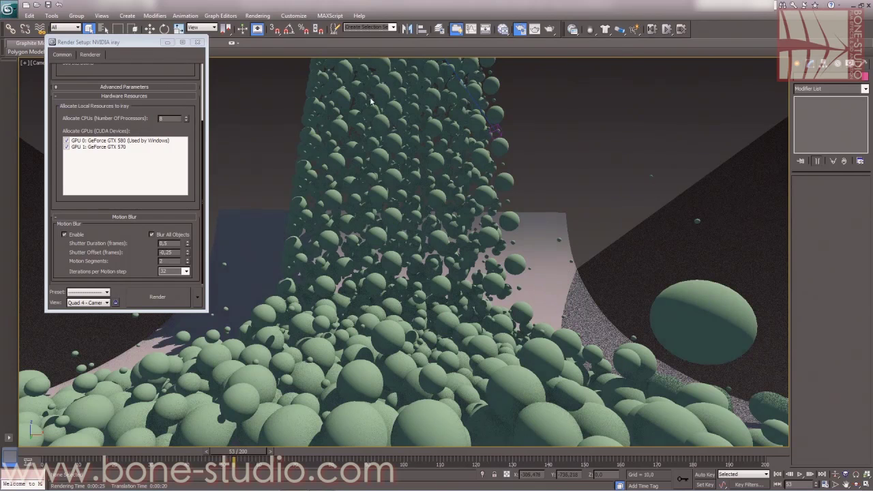
Open mray_MB_DOF_no_sss_7_36.tif for viewing and check the output size in the render's common parameters
left_click(257, 15)
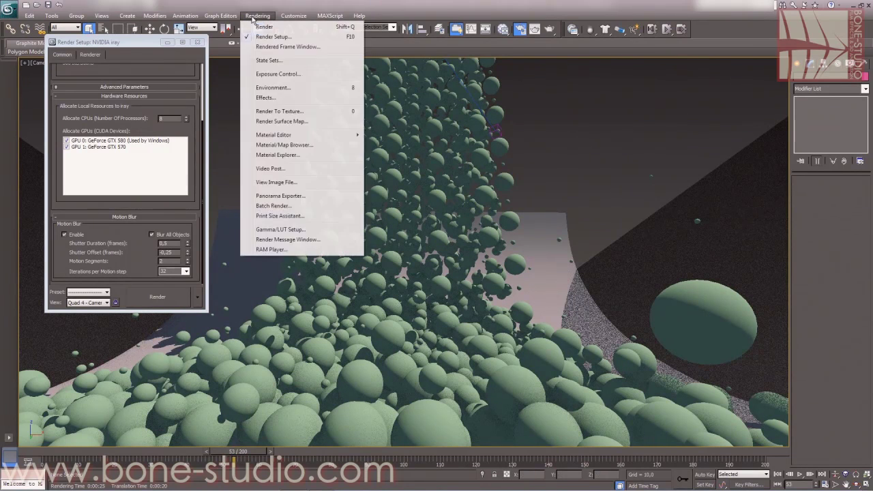
left_click(273, 183)
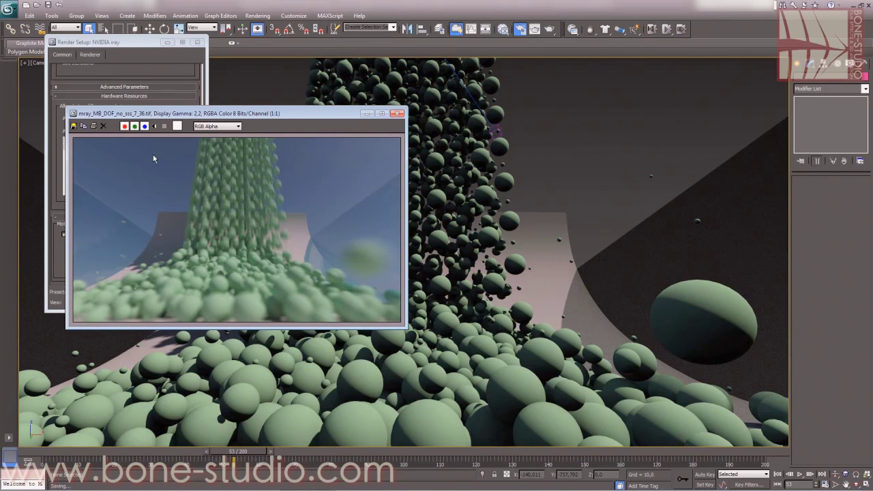
left_click(70, 53)
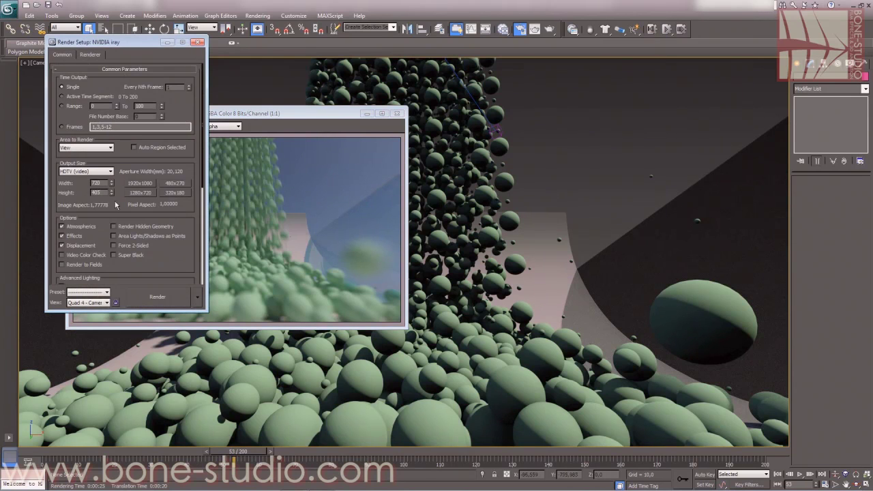
left_click(286, 185)
left_click_drag(272, 115, 327, 178)
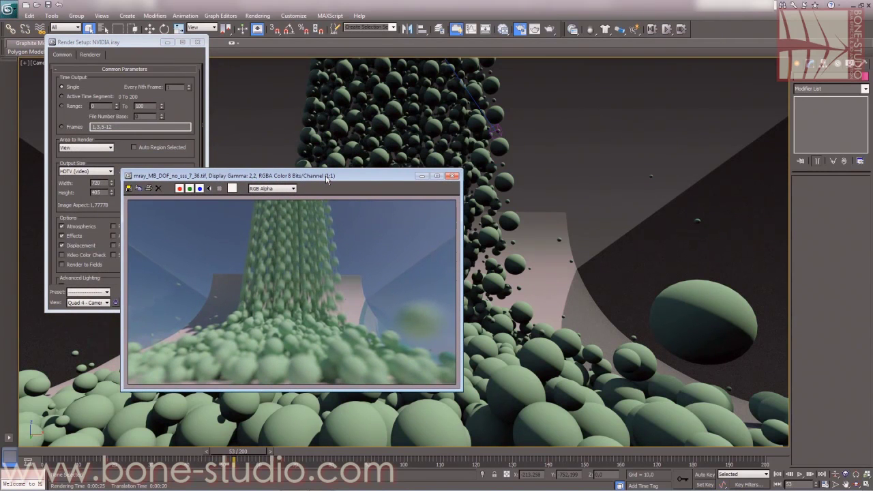
Open MB_DOF_no_sss_1_54.tif and place it beside the mental ray image for comparison
left_click(259, 17)
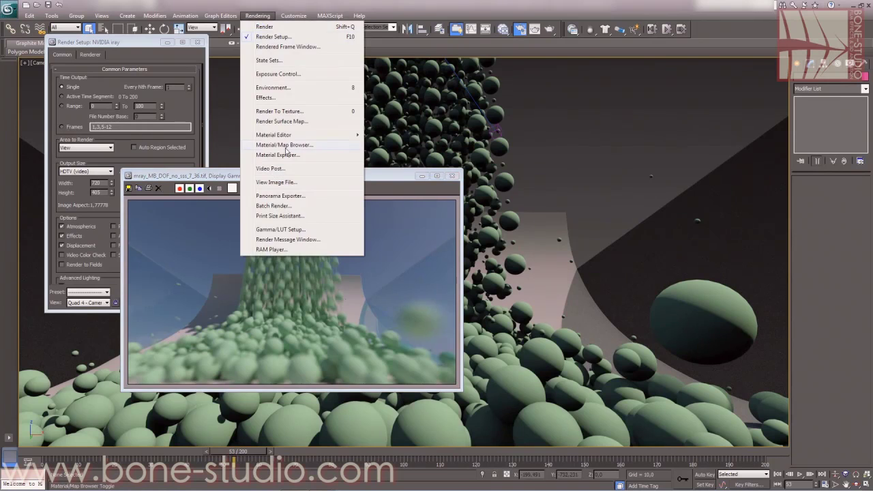
left_click(580, 310)
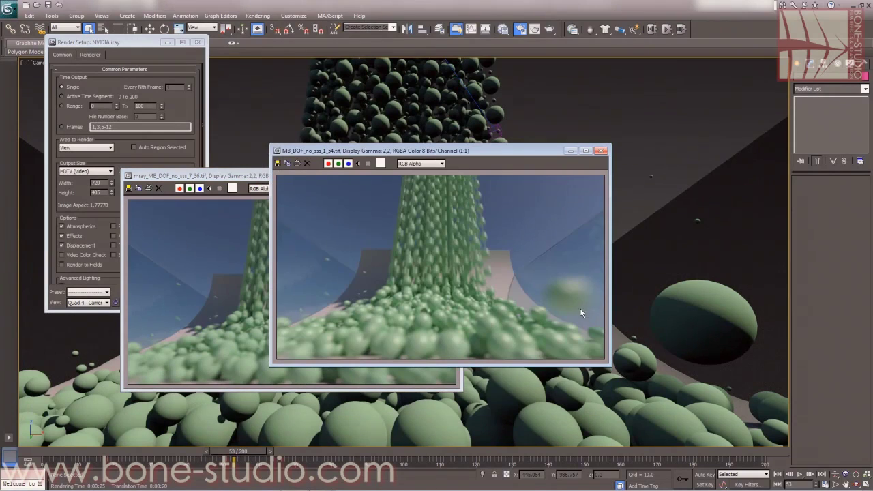
left_click_drag(401, 151, 596, 176)
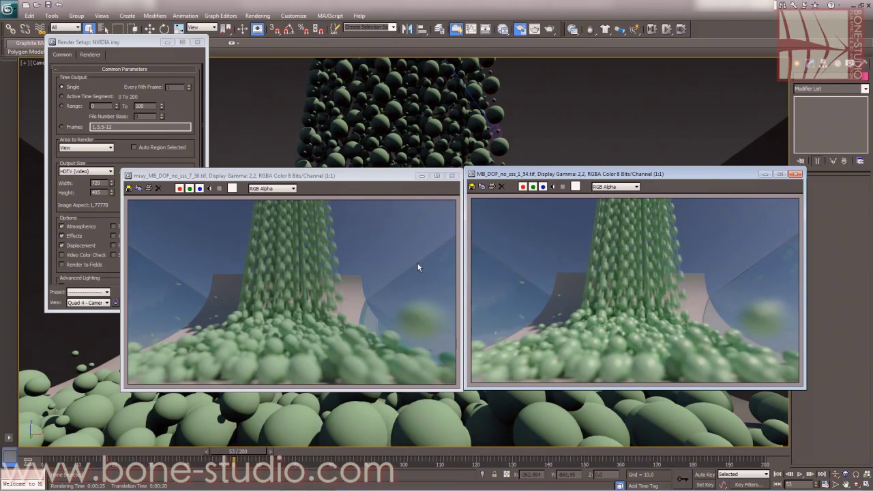
Close both motion blur and depth of field comparison images and switch the render setup to Active Shade mode
left_click(453, 177)
left_click(795, 174)
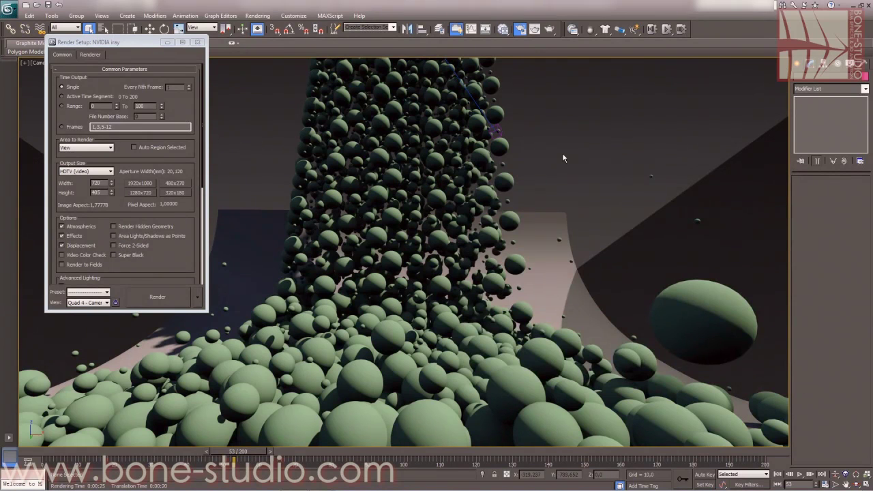
left_click(198, 297)
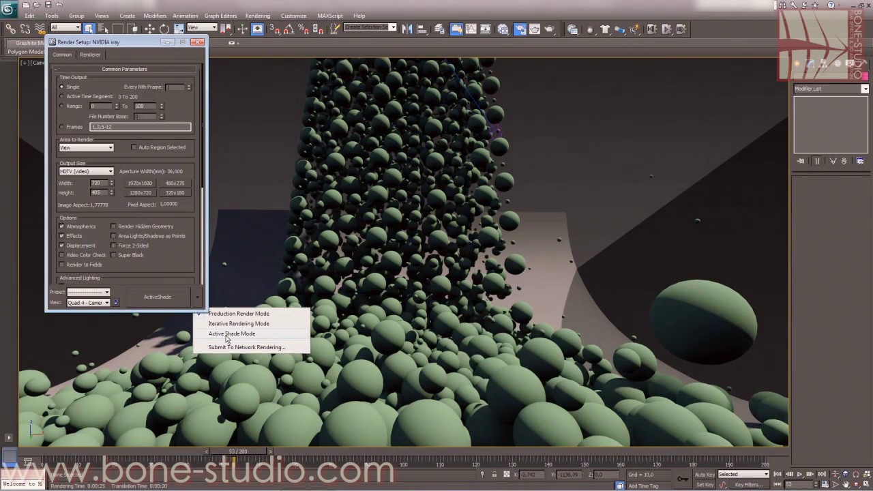
left_click(230, 334)
Review the iray iterations, hardware resources and motion blur settings in the render setup
left_click(91, 56)
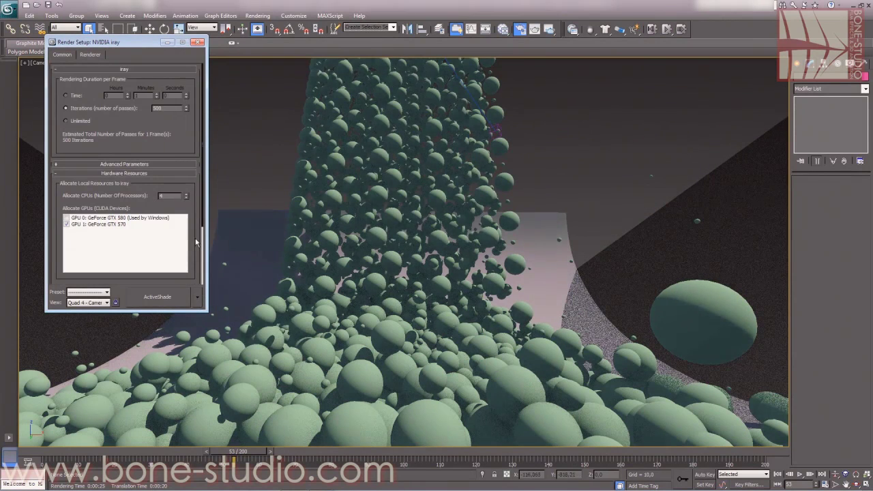
scroll(199, 244, "down", 1)
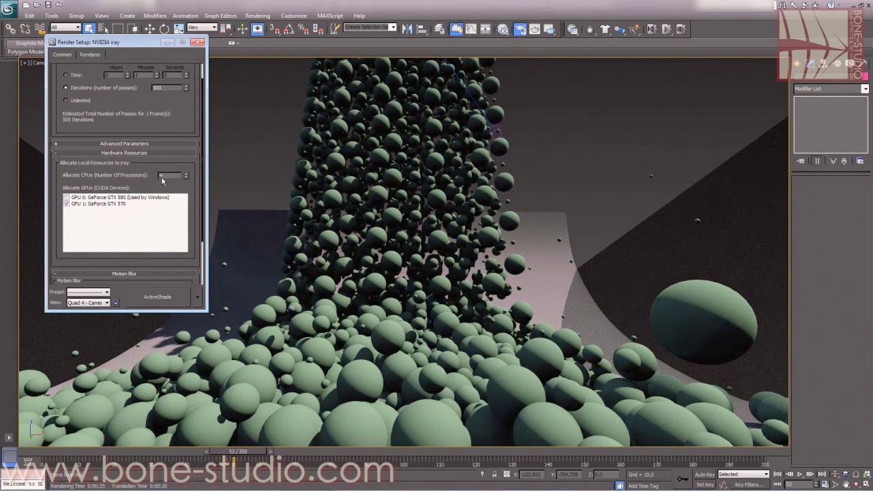
scroll(200, 233, "down", 3)
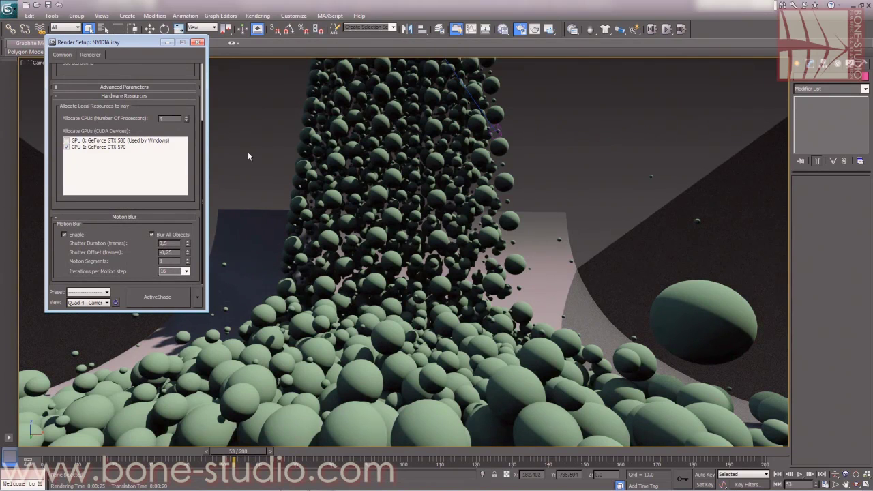
Select the camera in the Left viewport, enable its Depth of Field multi-pass effect, and maximize the Camera002 viewport
key("alt+w")
left_click(285, 394)
left_click(285, 395)
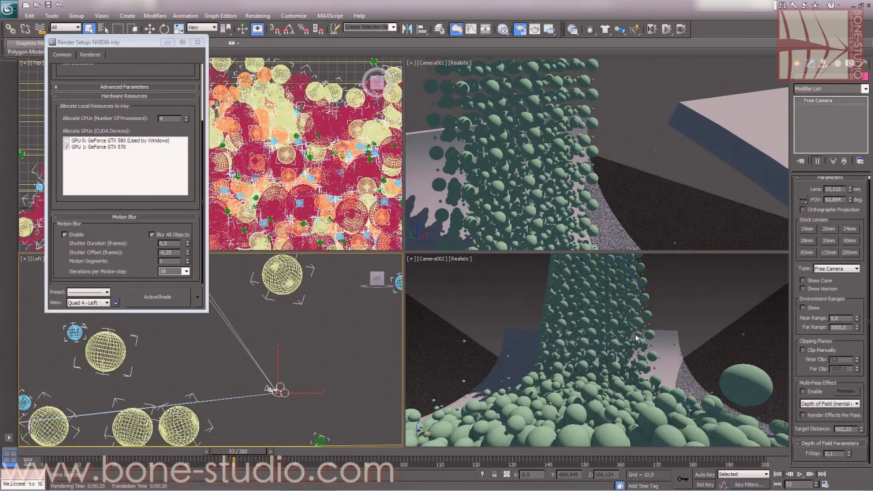
left_click(805, 391)
left_click(494, 317)
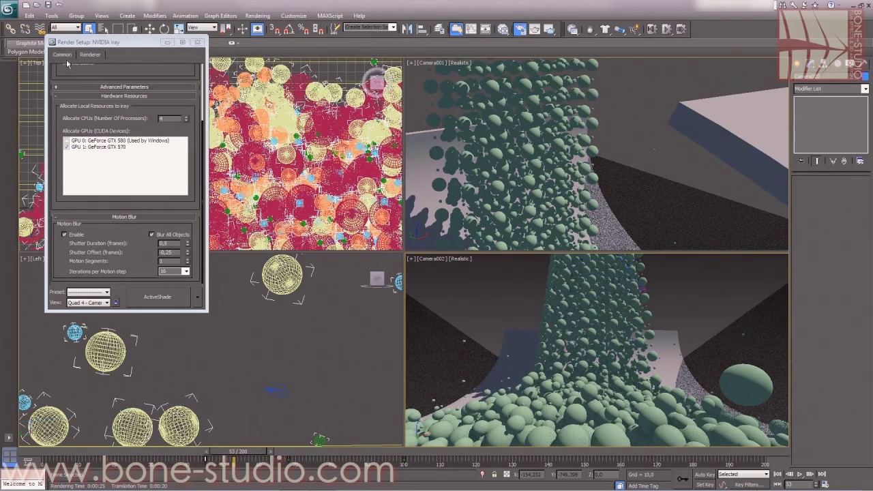
key("alt+w")
Check the output size in the common render parameters and start an ActiveShade render of the Camera002 view
left_click(62, 54)
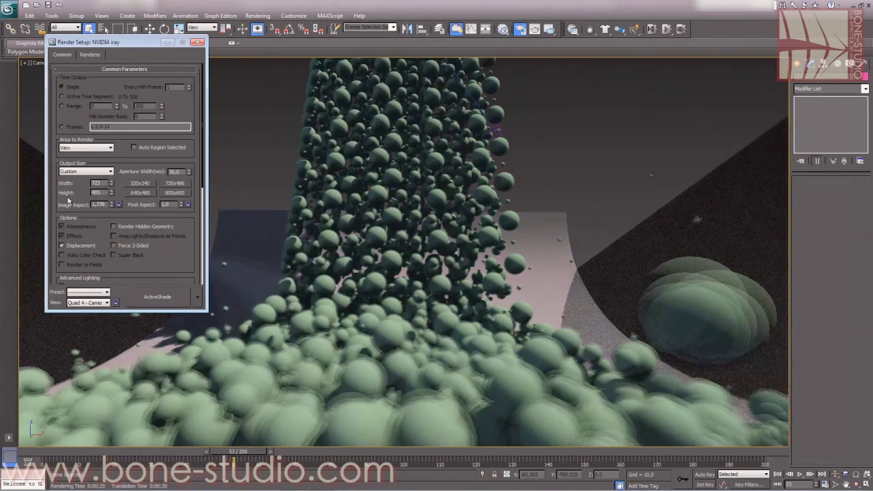
scroll(186, 256, "down", 5)
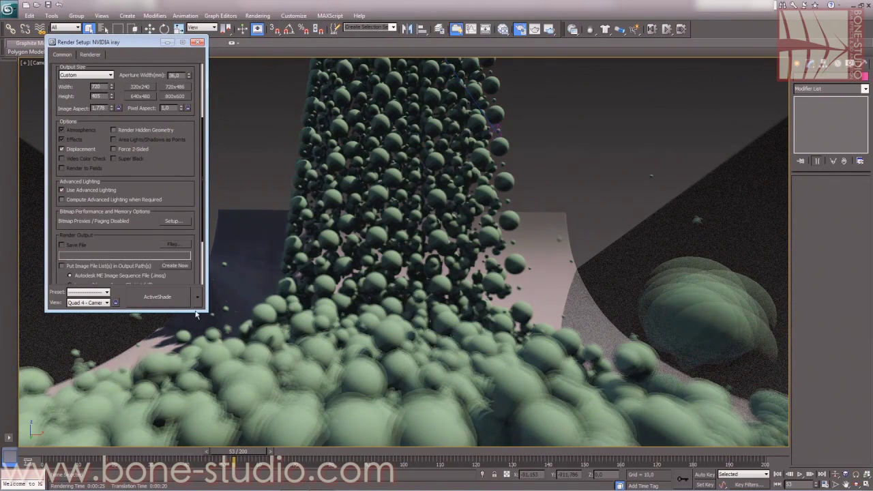
left_click(159, 298)
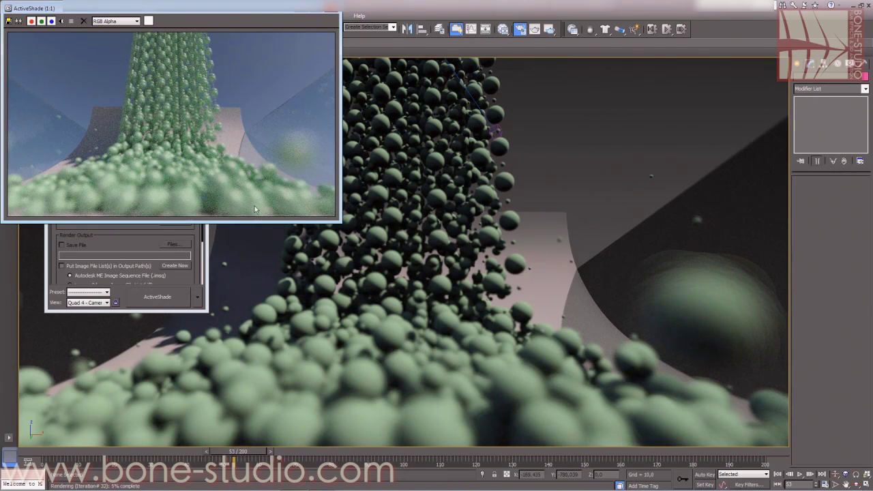
Orbit the camera around the falling spheres and move it in close among them with the ActiveShade render running
left_click(858, 484)
left_click_drag(386, 223, 439, 262)
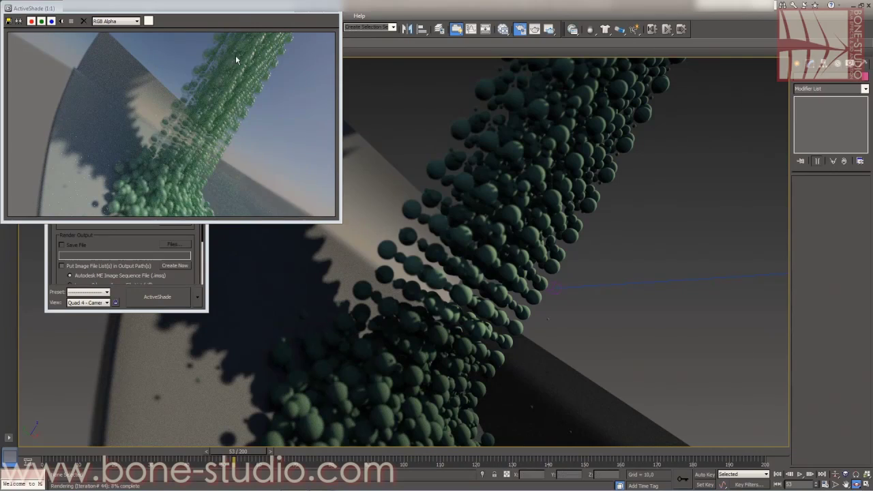
middle_click_drag(520, 210, 491, 276, "alt")
scroll(491, 278, "up", 6)
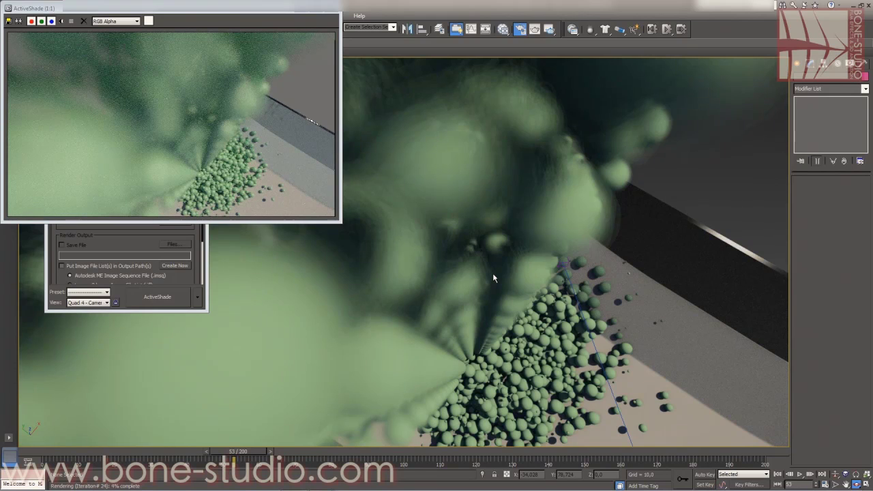
Open the Slate Material Editor, shrink it beside the ActiveShade render, and bring the Material #38 node into view
key("m")
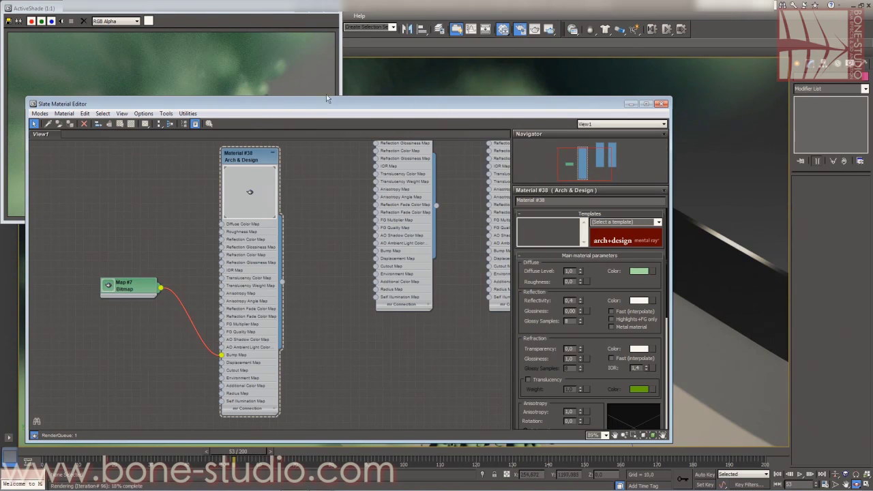
left_click_drag(326, 99, 483, 72)
left_click_drag(211, 160, 461, 151)
left_click_drag(570, 71, 468, 70)
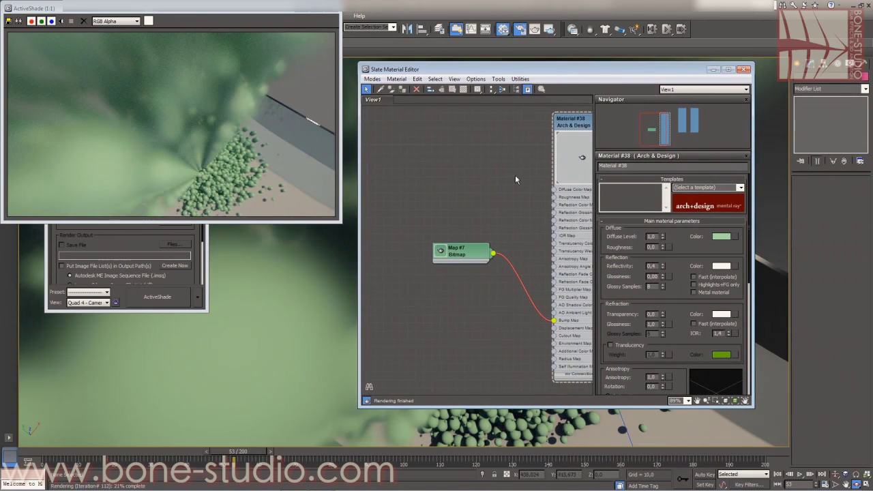
middle_click_drag(516, 177, 405, 154)
Set the diffuse color of the Arch & Design Material #38 to a saturated blue-violet with a hue of about 0.68
left_click(722, 238)
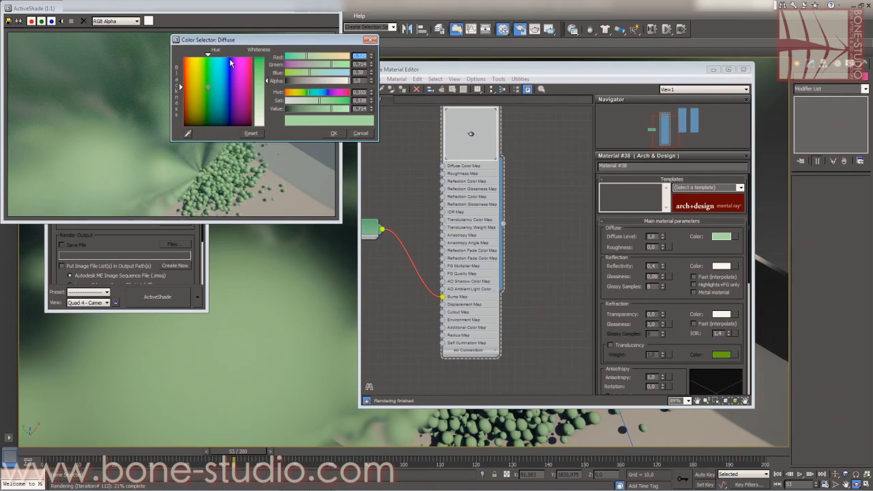
left_click(230, 63)
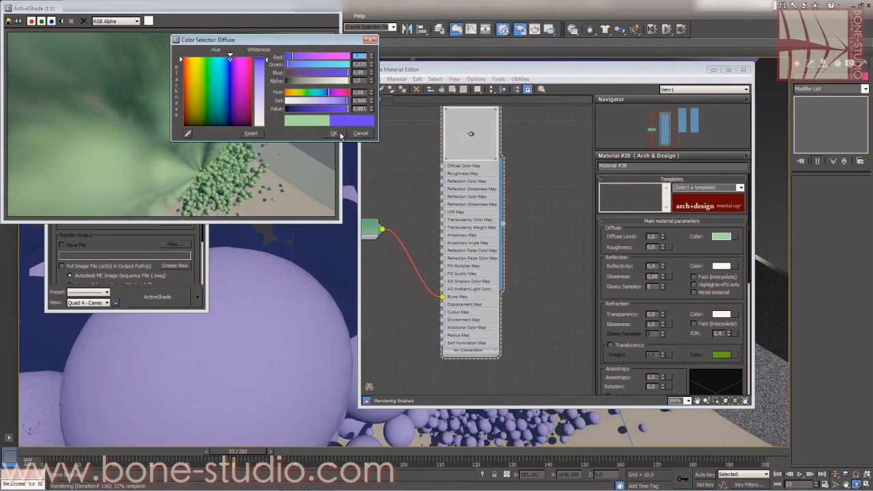
left_click(338, 135)
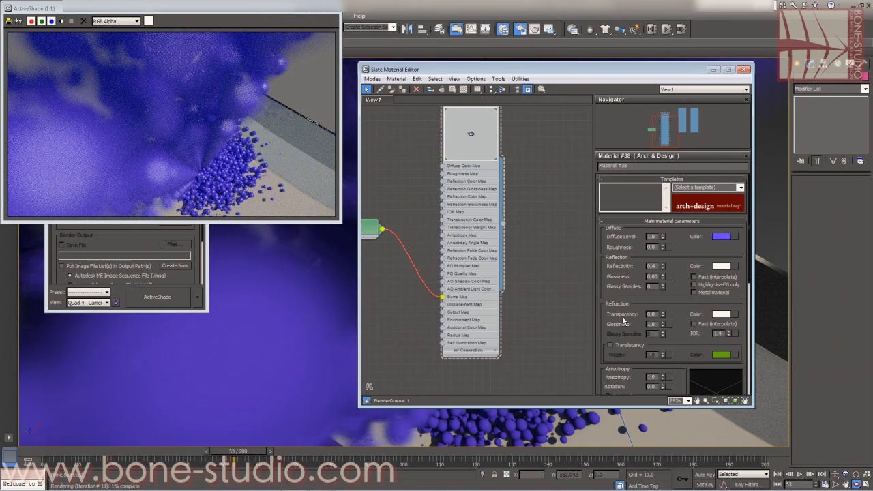
left_click_drag(623, 320, 621, 294)
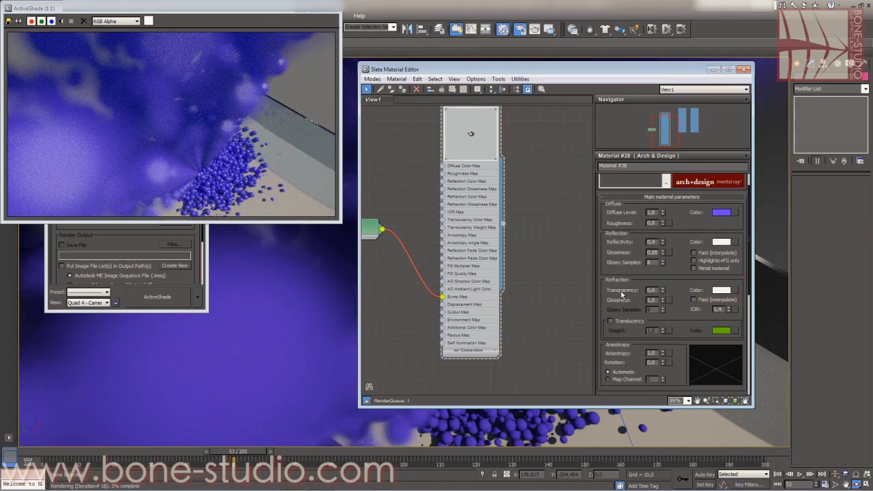